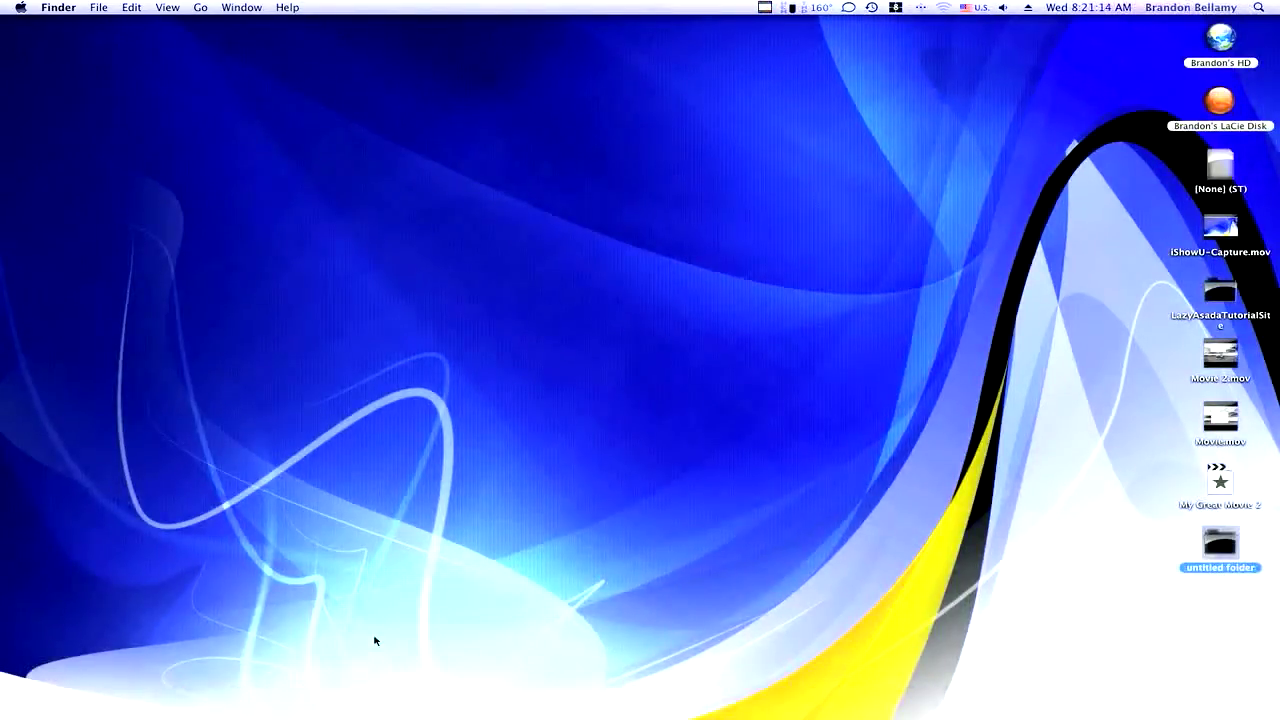
Switch to the iTunes space and play Apocalyptica's 'I Don't Care' from the library
key("ctrl+Up")
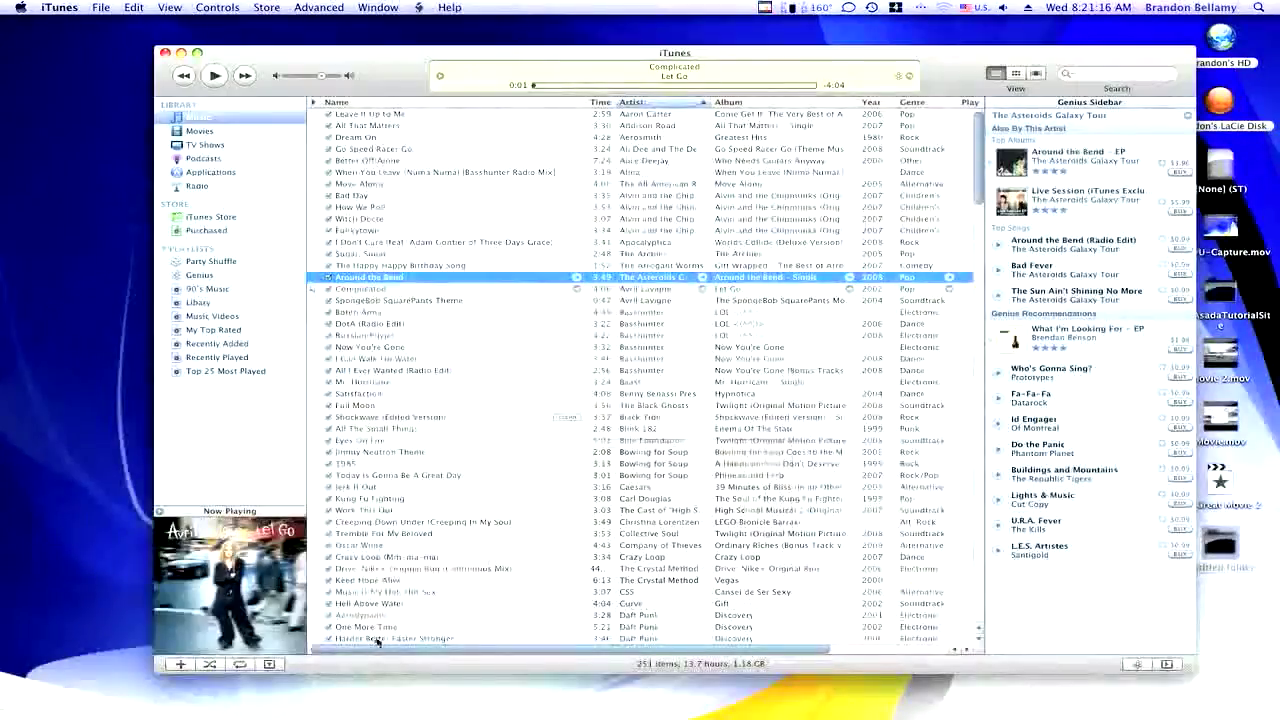
left_click(498, 358)
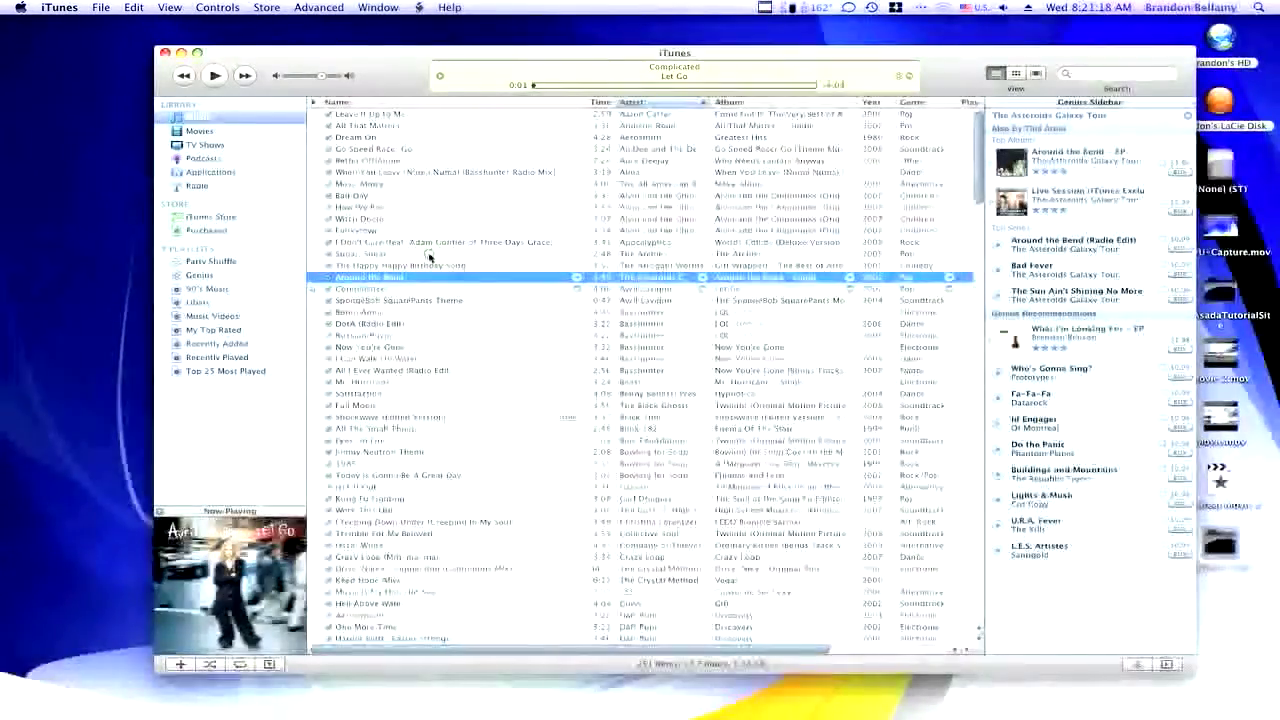
left_click(447, 243)
key("Return")
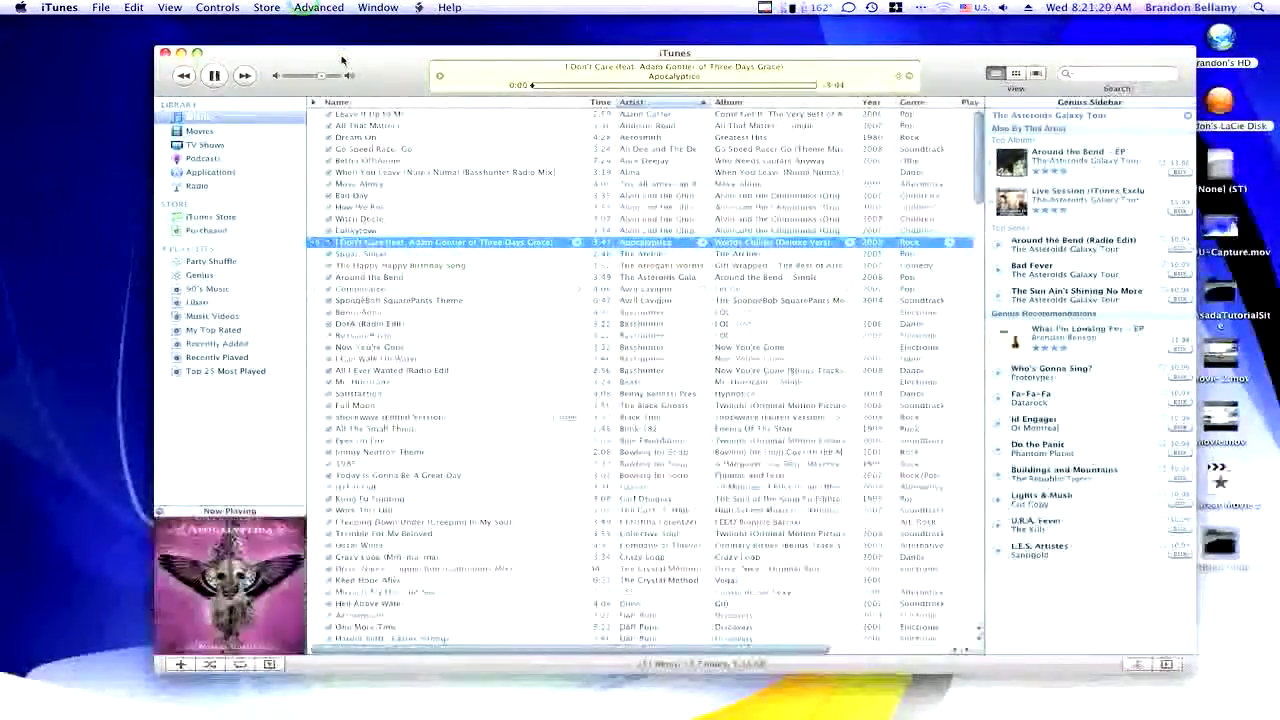
Move the iTunes window to the right and play 'The Happy Happy Birthday Song'
left_click_drag(277, 56, 640, 62)
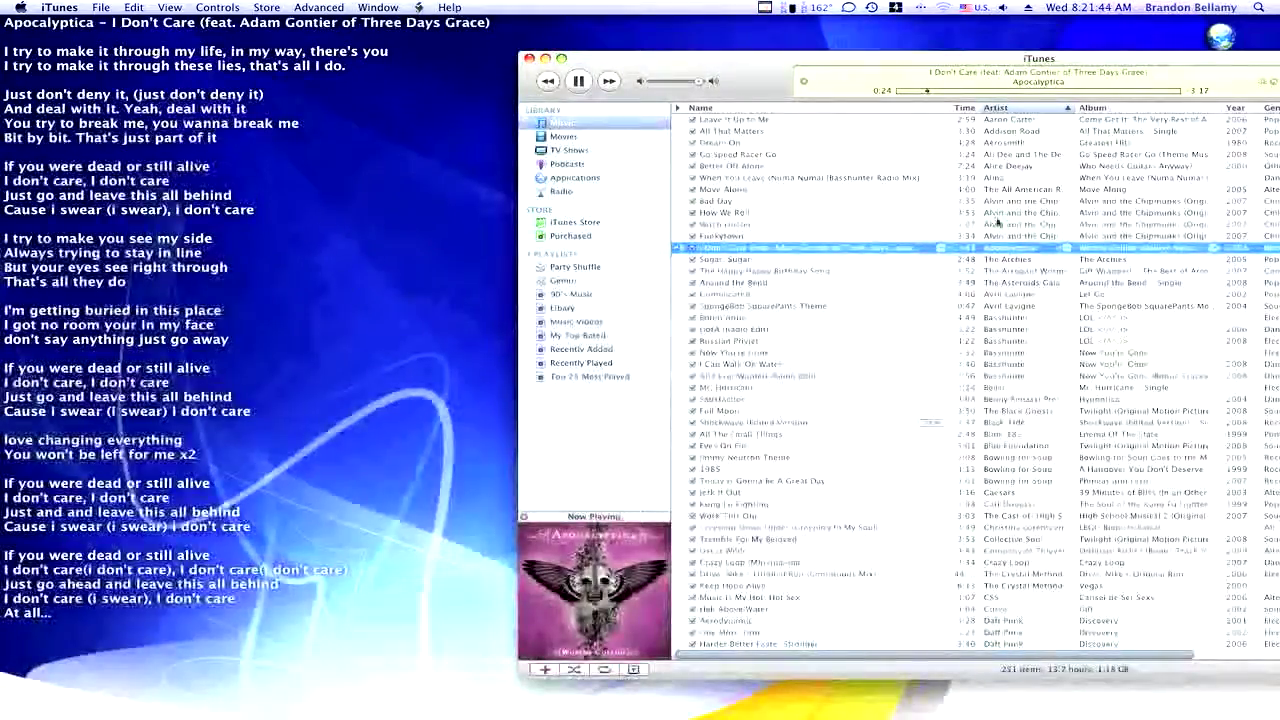
left_click(862, 270)
key("Return")
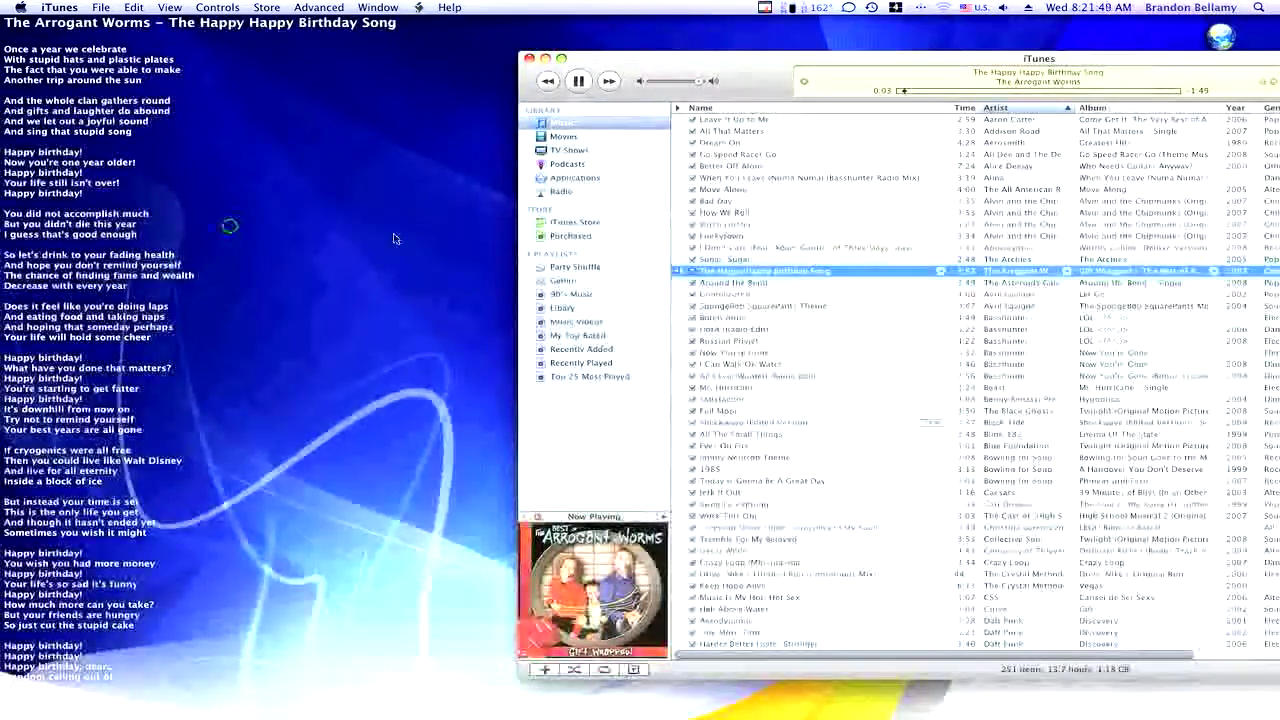
Play 'Around the Bend' by The Asteroids Galaxy Tour with its lyrics in focus
left_click(768, 283)
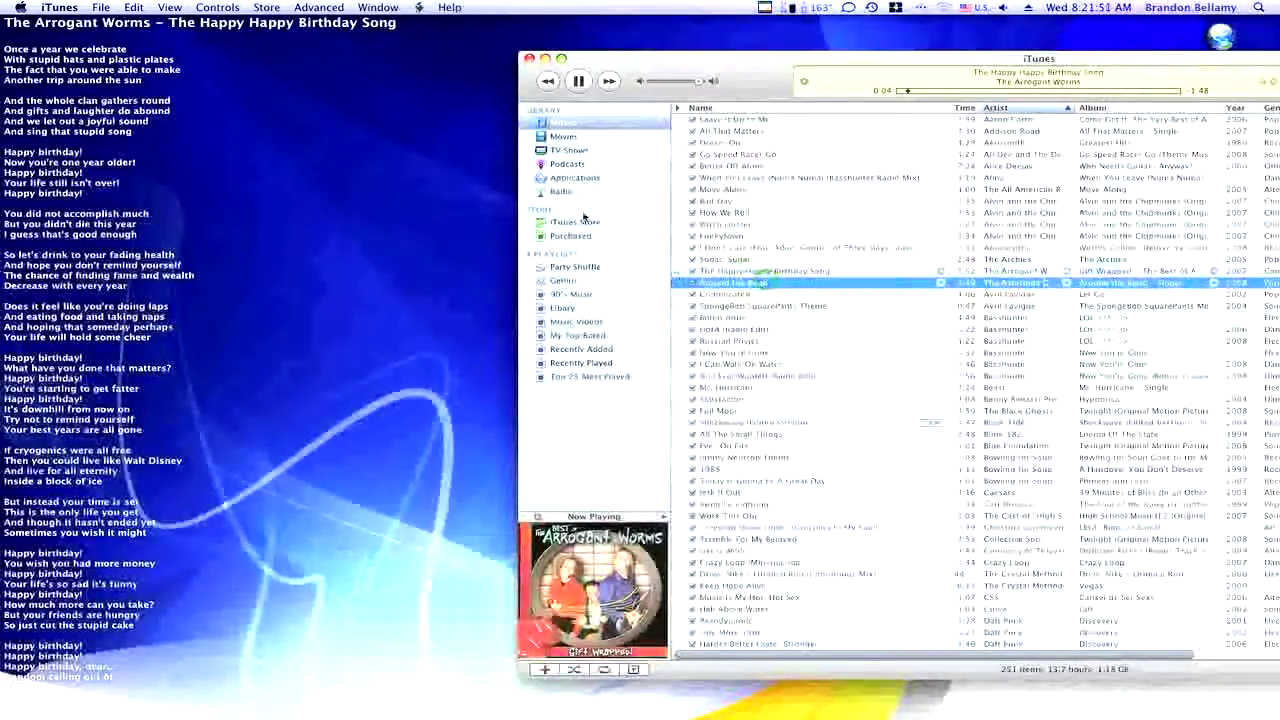
key("Return")
left_click(40, 45)
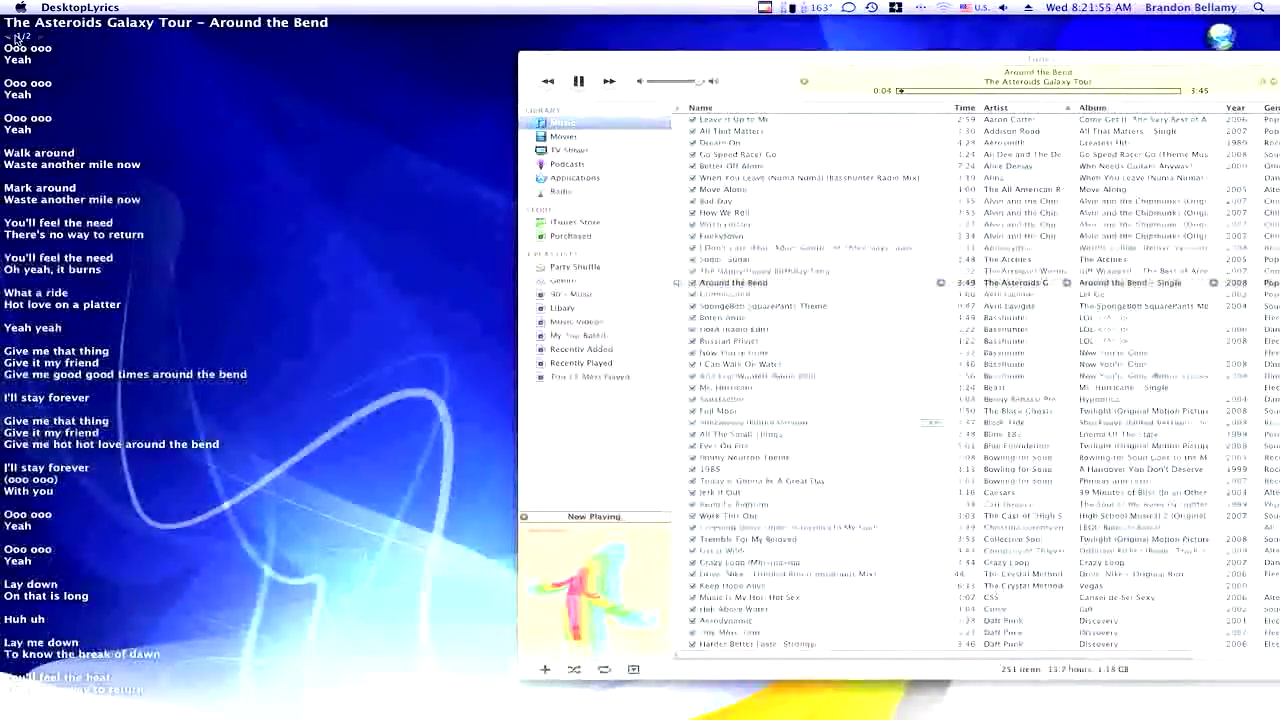
Move to the desktop space without iTunes, leaving the 'Around the Bend' lyrics visible
key("ctrl+Right")
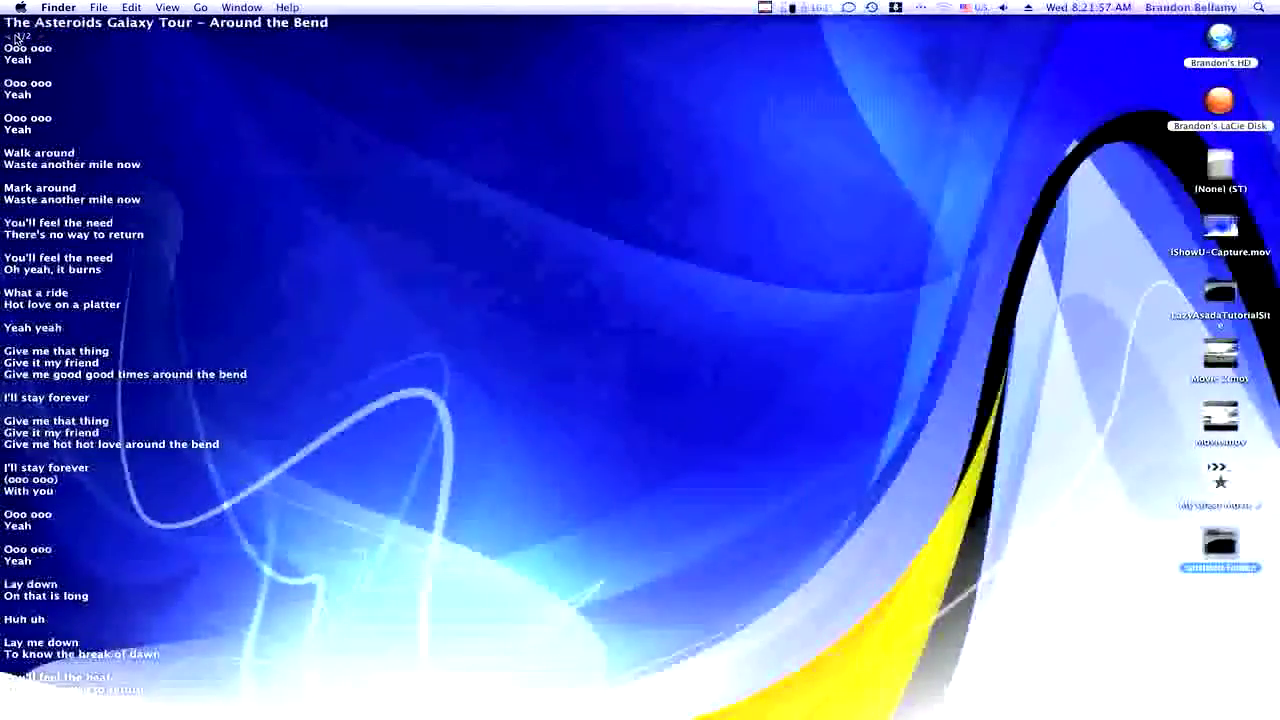